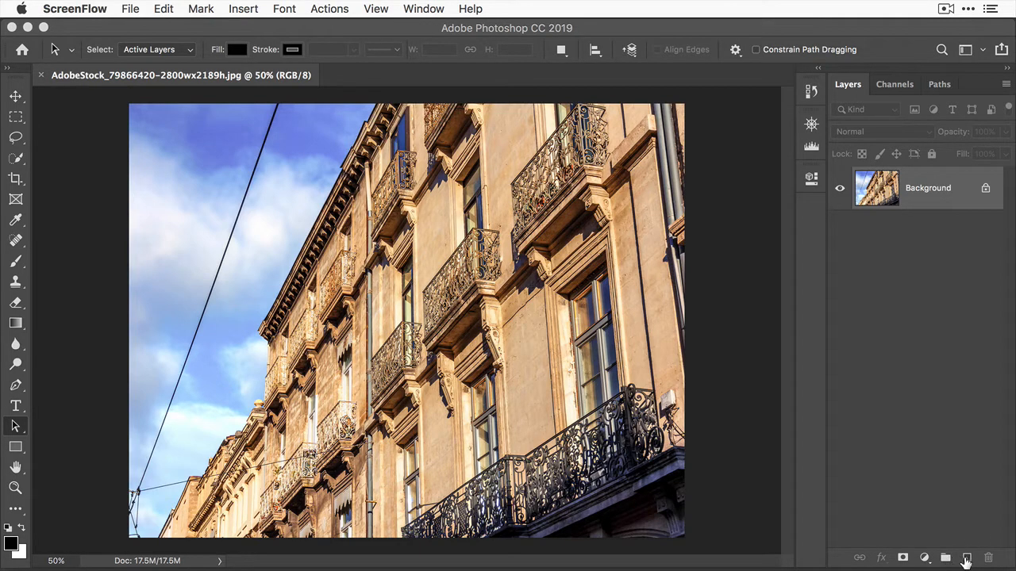
Step: Add a new layer above the Background and name it cleanup
click(966, 562)
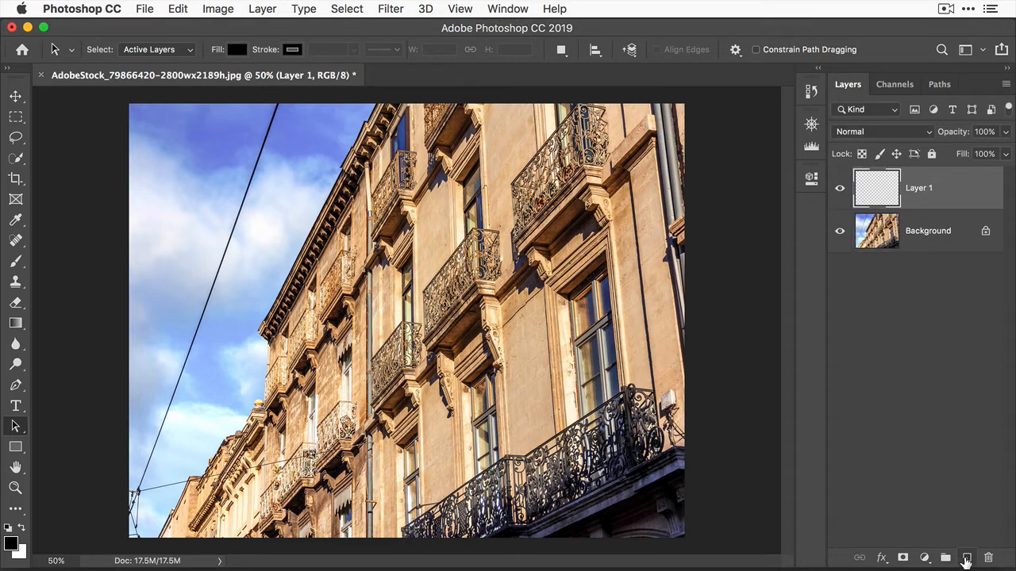
double_click(925, 194)
text(clea)
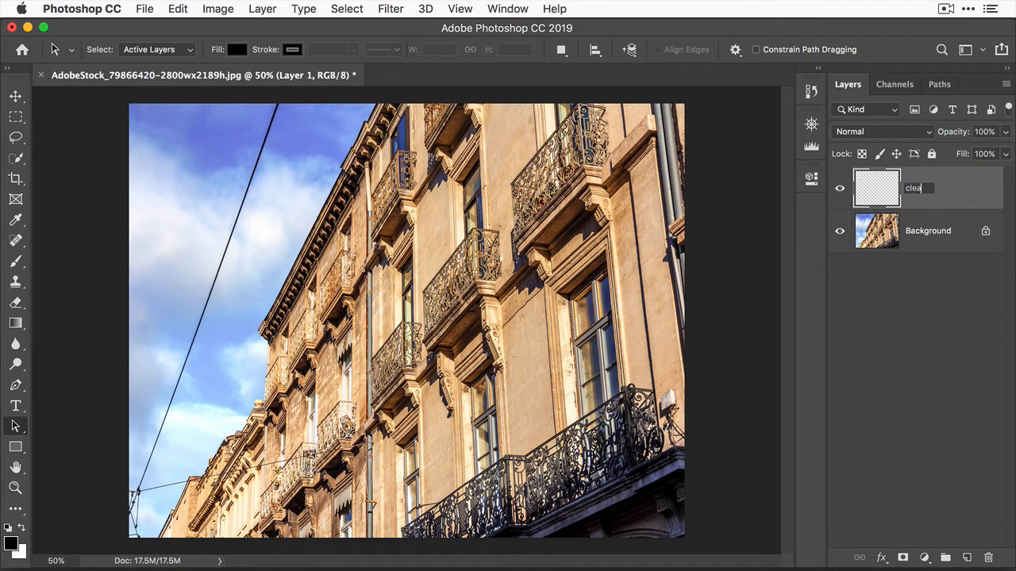
text(nup)
key(Return)
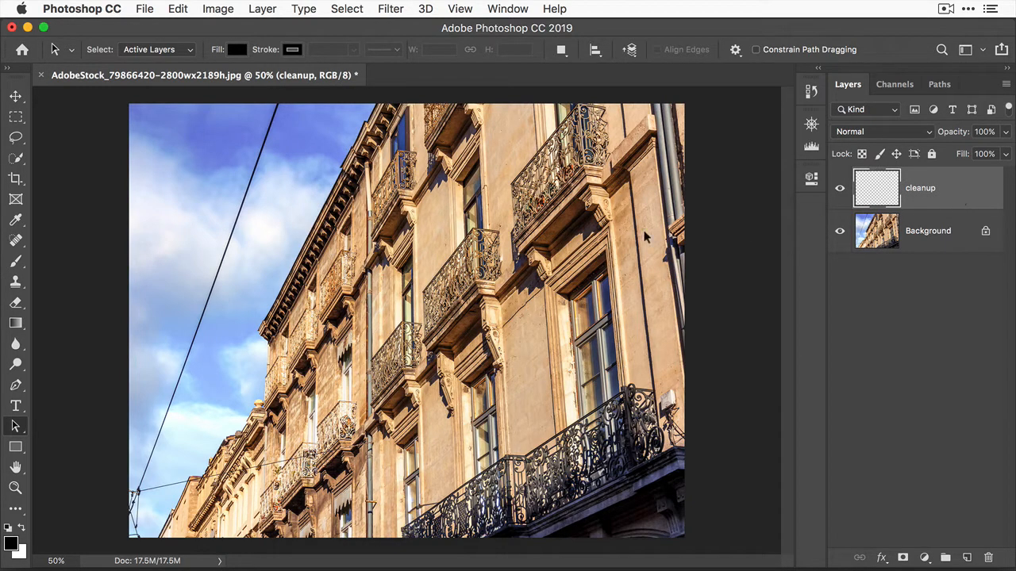
Step: Remove the long diagonal wire from the sky using the Spot Healing Brush at size 50
click(20, 246)
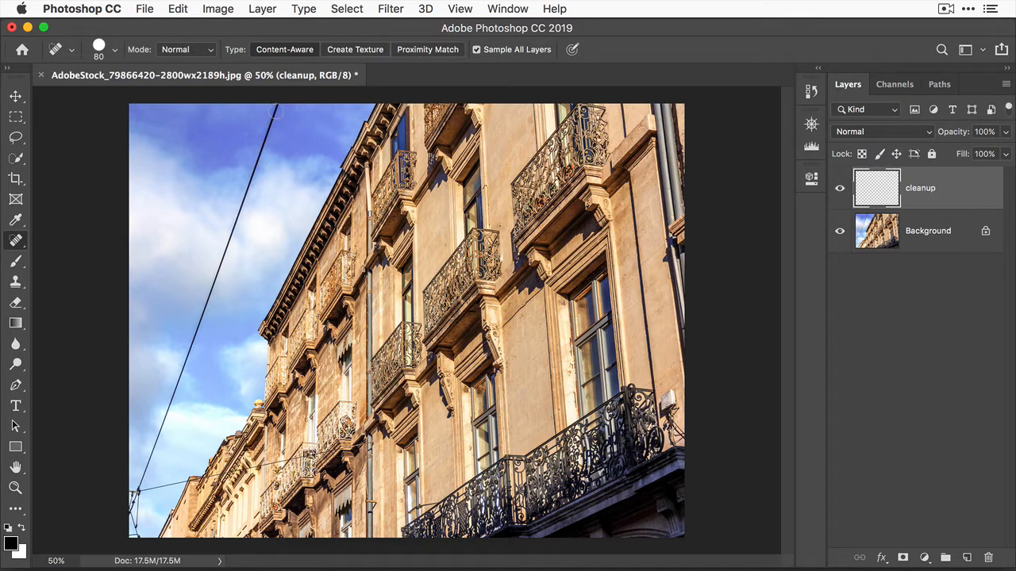
key(bracketleft)
key(bracketleft)
key(bracketleft)
key(bracketleft)
key(bracketleft)
key(bracketright)
key(bracketright)
drag(276, 105, 242, 216)
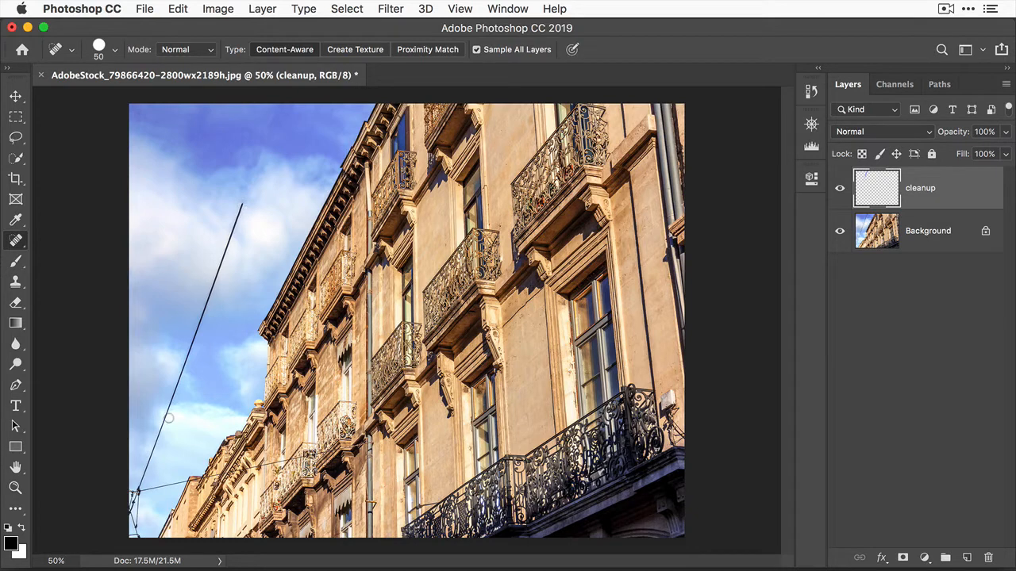
shift+click(140, 481)
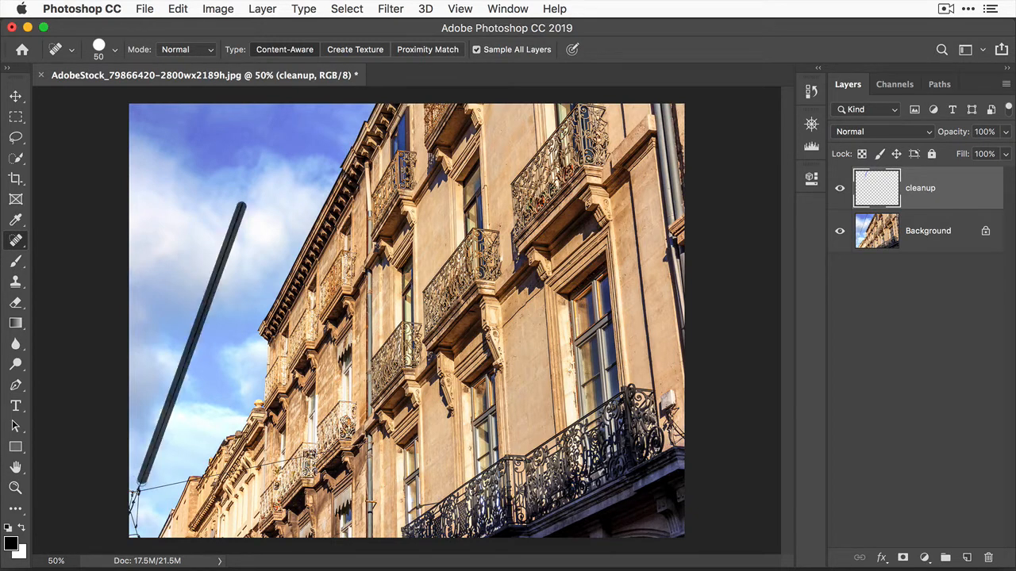
Step: Enlarge the Spot Healing Brush and paint out the wire junction at the photo's lower-left edge
key(bracketleft)
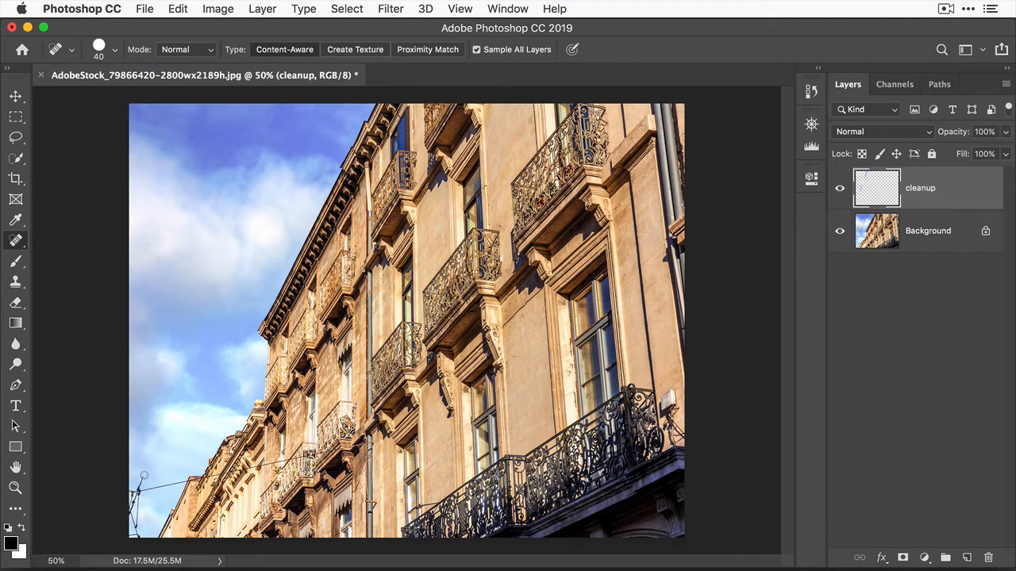
key(bracketright)
key(bracketright)
key(bracketright)
key(bracketright)
key(bracketright)
mouse_move(144, 477)
mouse_down()
mouse_move(134, 512)
mouse_move(130, 484)
mouse_move(135, 534)
mouse_move(124, 496)
mouse_up()
key(bracketleft)
key(bracketleft)
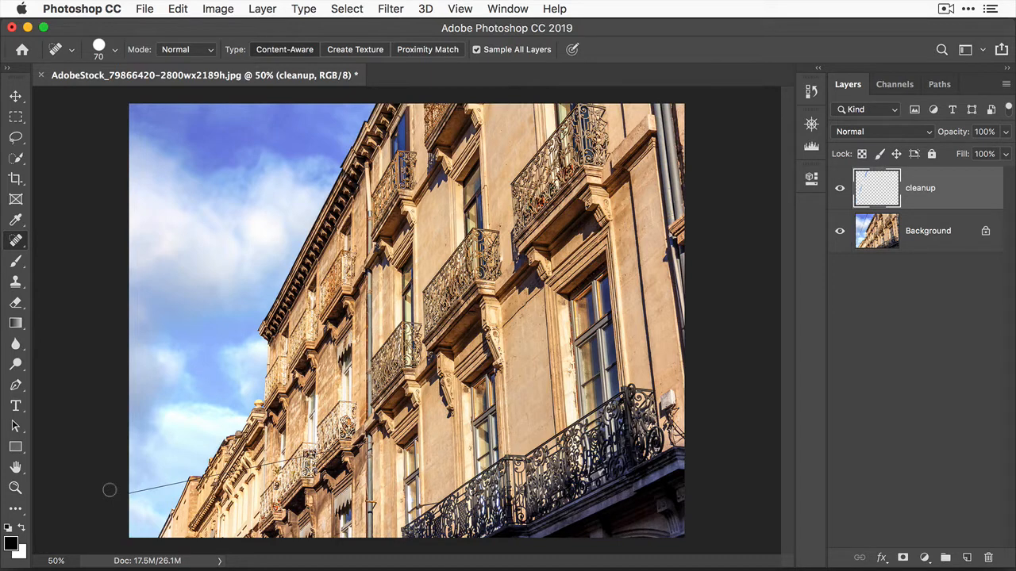
Step: Paint out the thin wire left in the sky with the Healing Brush and sampled sky, then check the cleanup layer without the Background
click(19, 246)
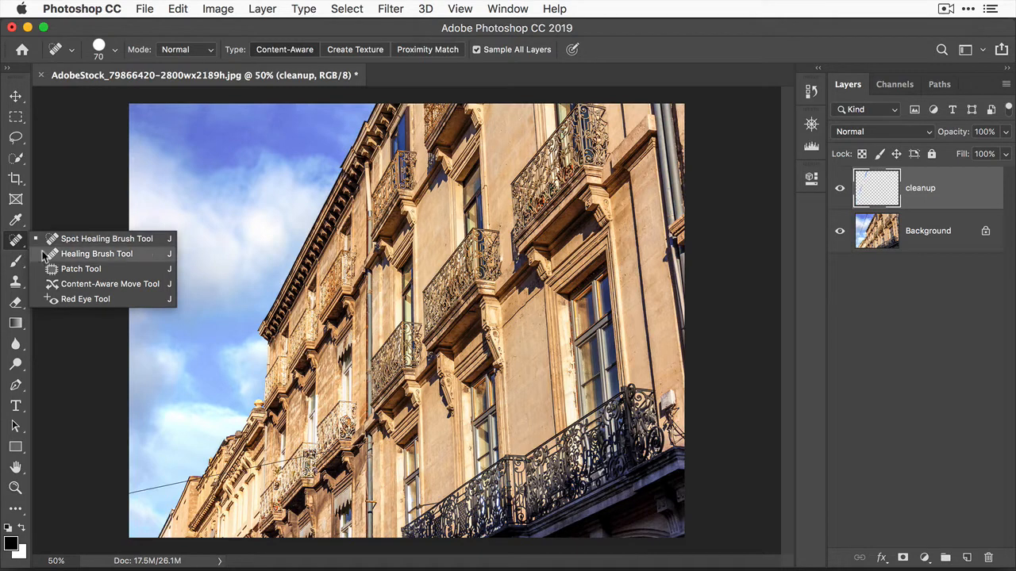
click(44, 255)
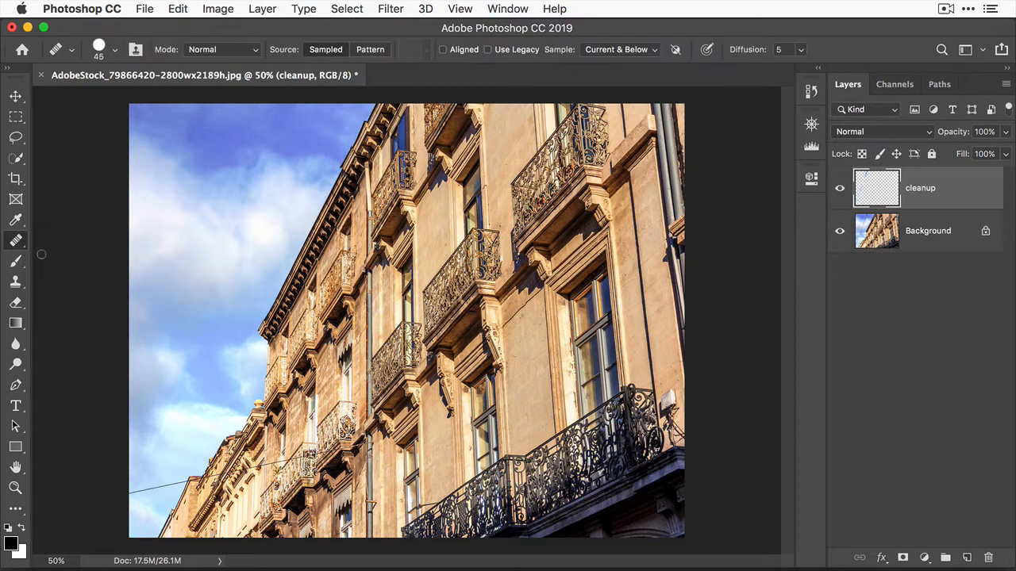
alt+click(135, 483)
click(134, 493)
drag(134, 493, 177, 483)
click(840, 232)
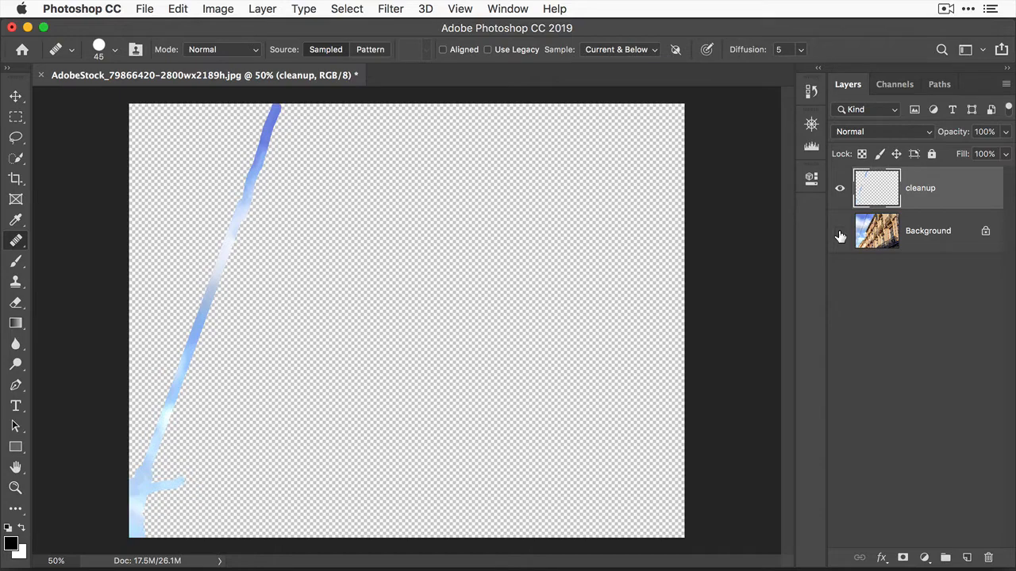
click(840, 231)
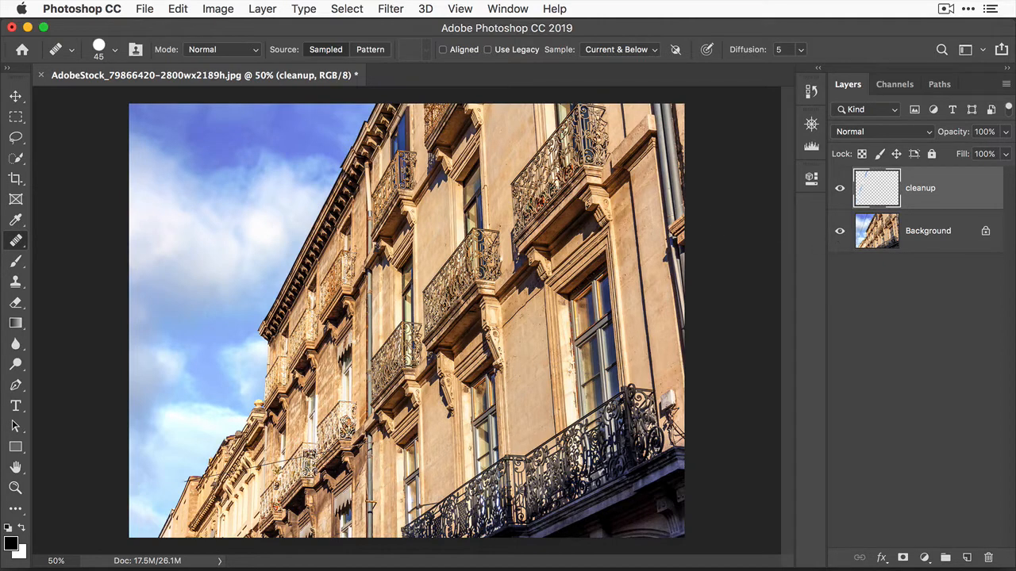
Step: Remove the wire crossing the building facades and balconies with the Spot Healing Brush
right_click(17, 243)
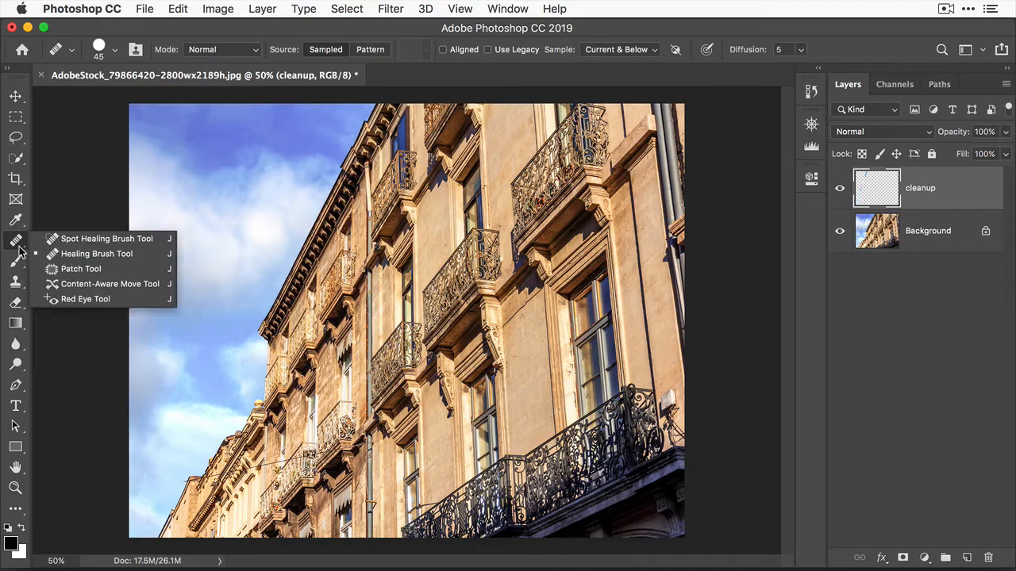
click(57, 240)
key(super+plus)
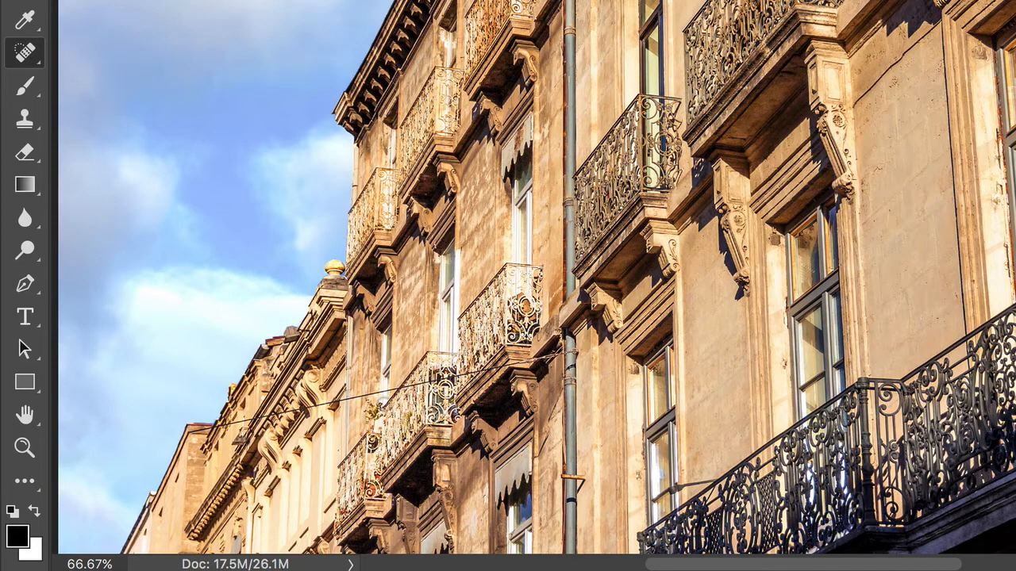
shift+click(509, 363)
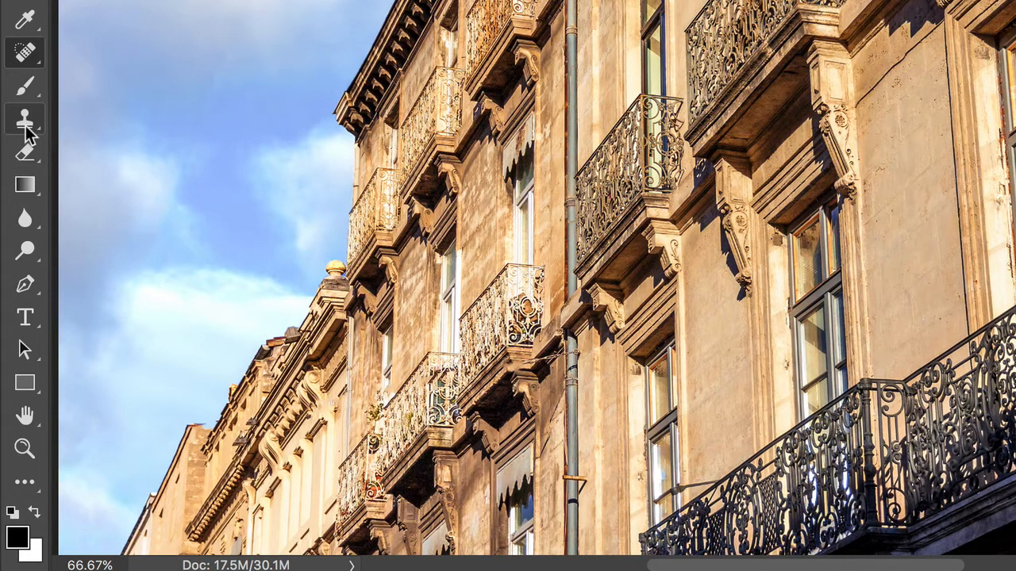
Step: Switch to the Clone Stamp tool for retouching the facade
click(26, 128)
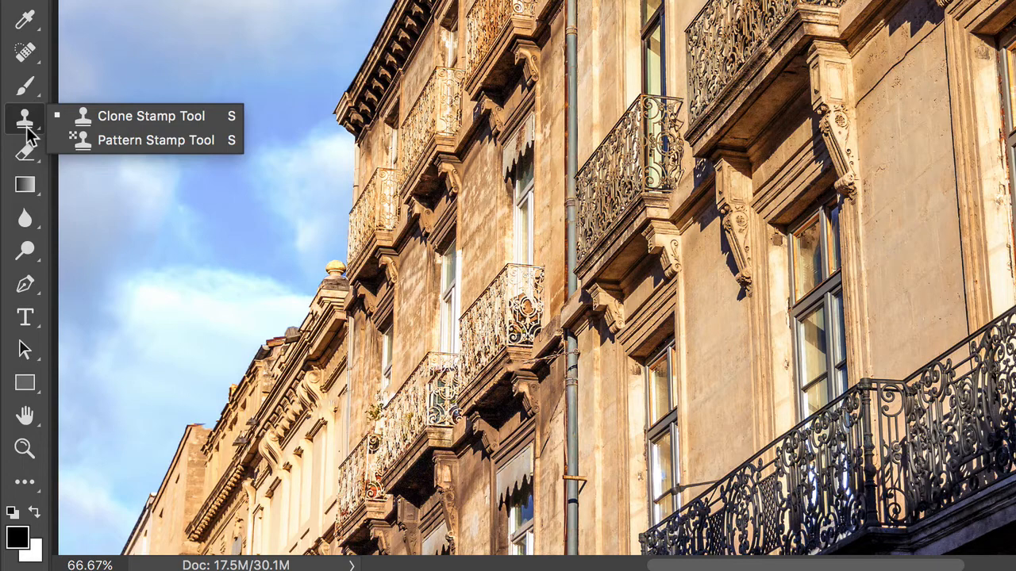
click(102, 118)
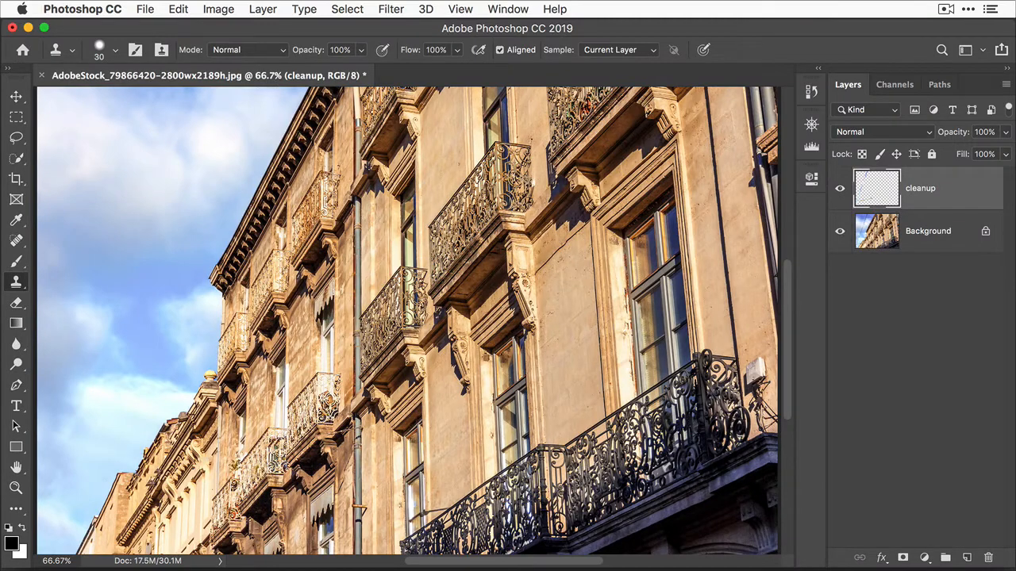
Step: Fit the photo to the window and compare before and after by hiding and reshowing the cleanup layer
double_click(16, 470)
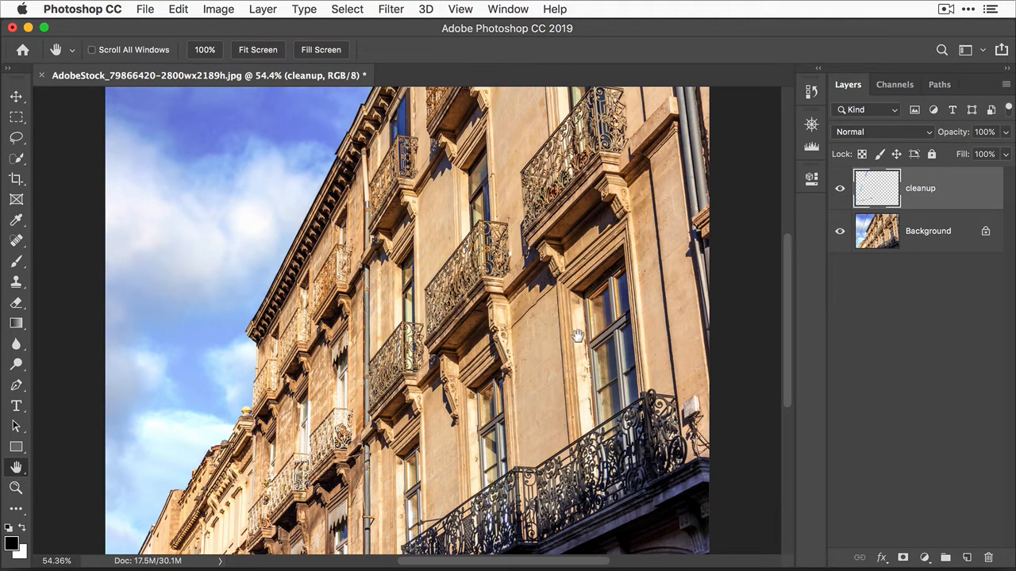
click(840, 189)
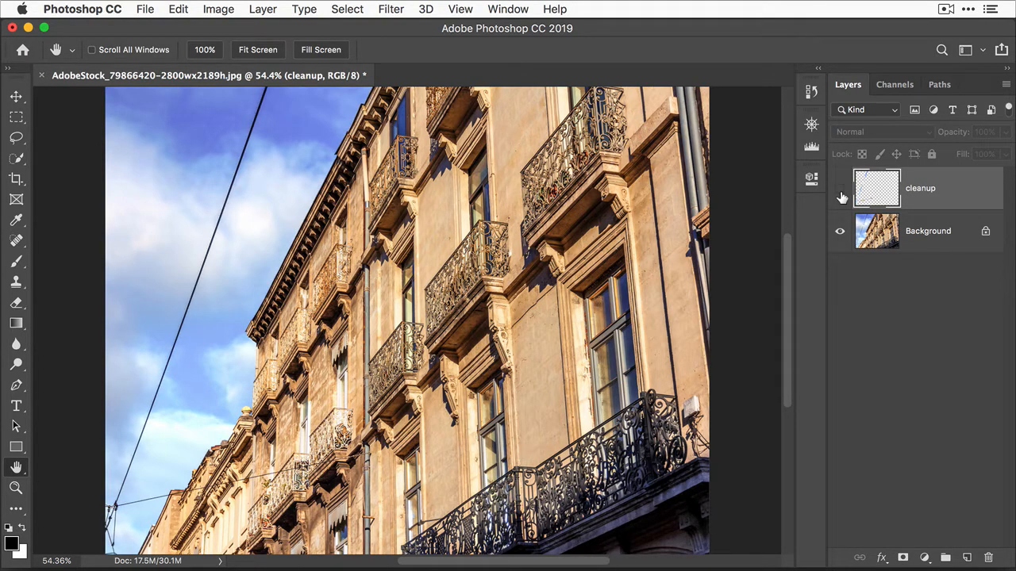
click(840, 190)
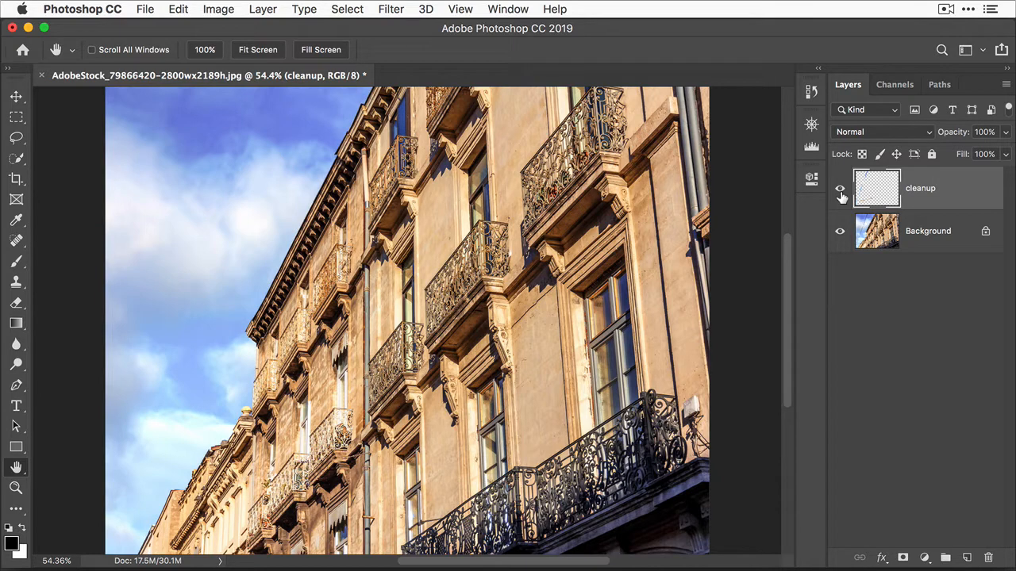